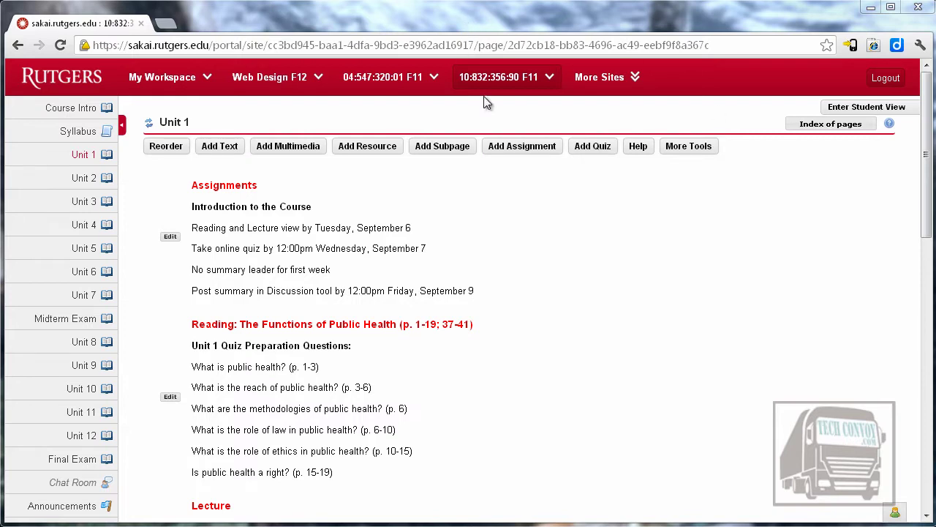
# Step: Review the Unit 2 and Unit 3 lesson pages of the 10:832:356:90 F11 site, including Unit 3's lecture, quiz, assignment and discussion items
pyautogui.click(76, 182)
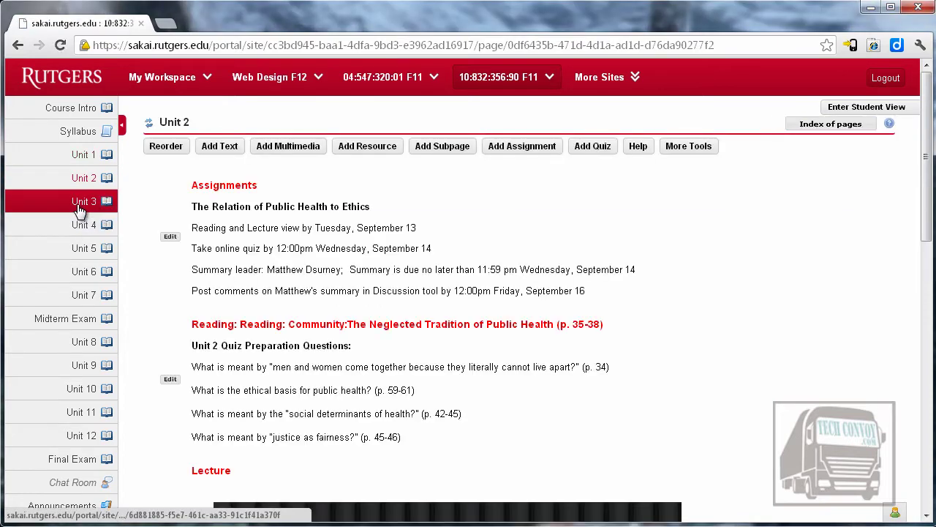
pyautogui.click(79, 207)
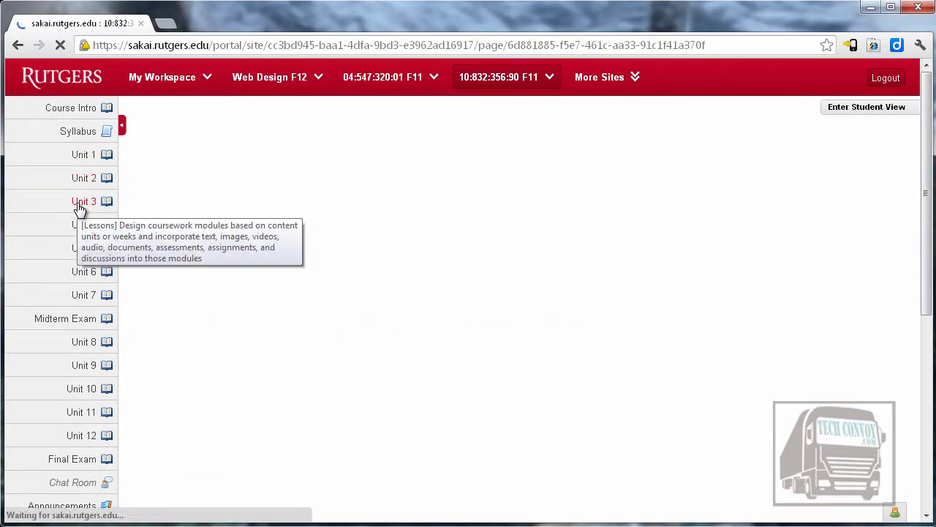
pyautogui.scroll(-8, 716, 269)
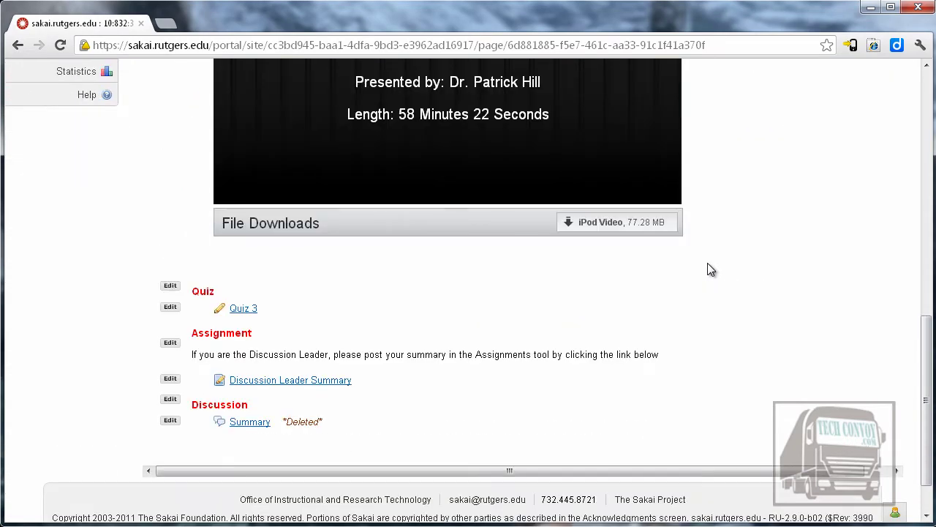
pyautogui.scroll(6, 708, 266)
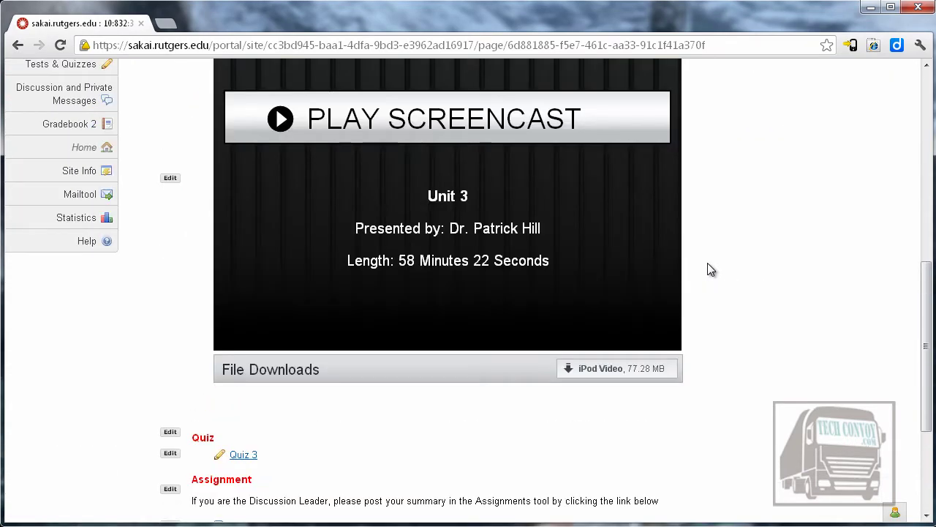
pyautogui.scroll(3, 710, 269)
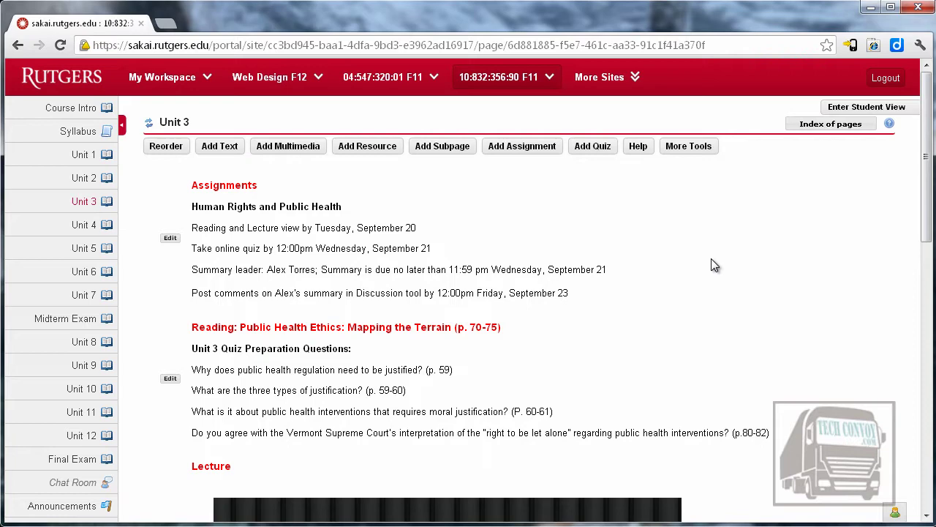
pyautogui.scroll(-3, 714, 265)
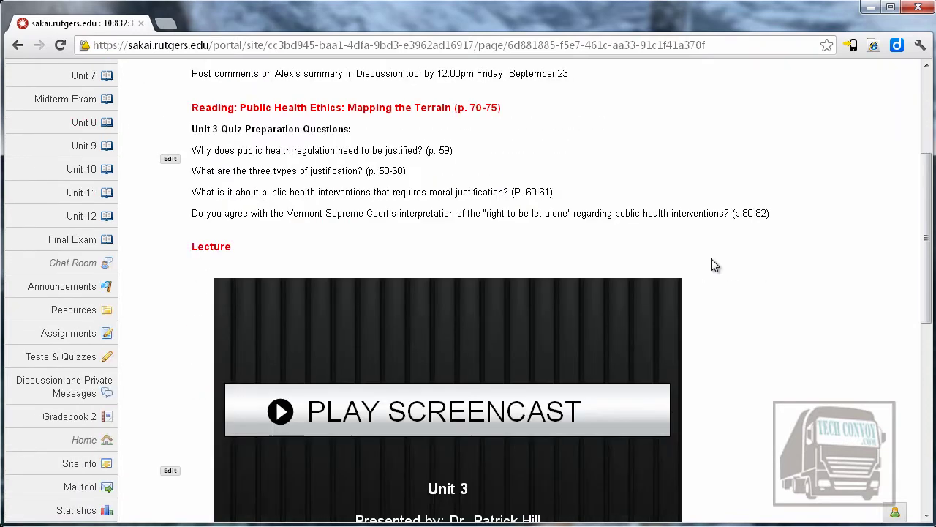
# Step: Duplicate the current course site from its Site Info, with the title F12 Sample Online and academic term Fall 2012
pyautogui.click(91, 467)
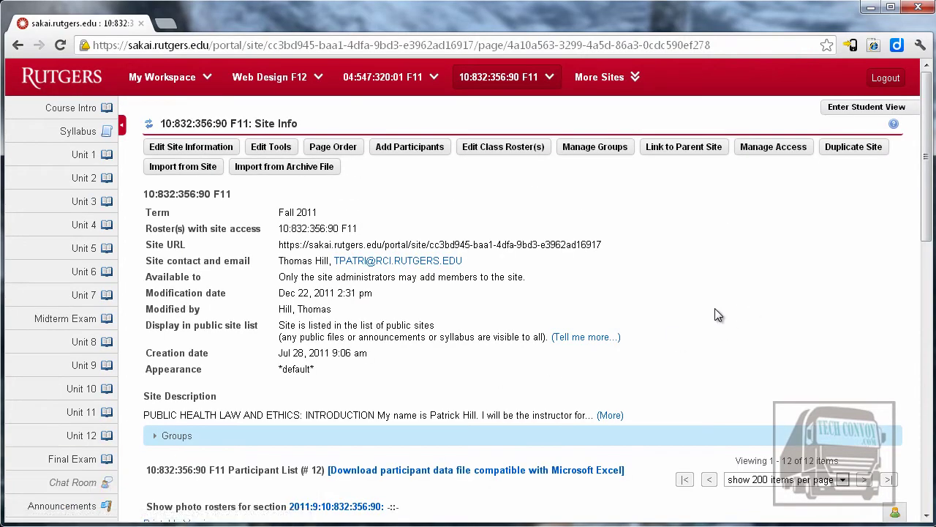
pyautogui.click(856, 153)
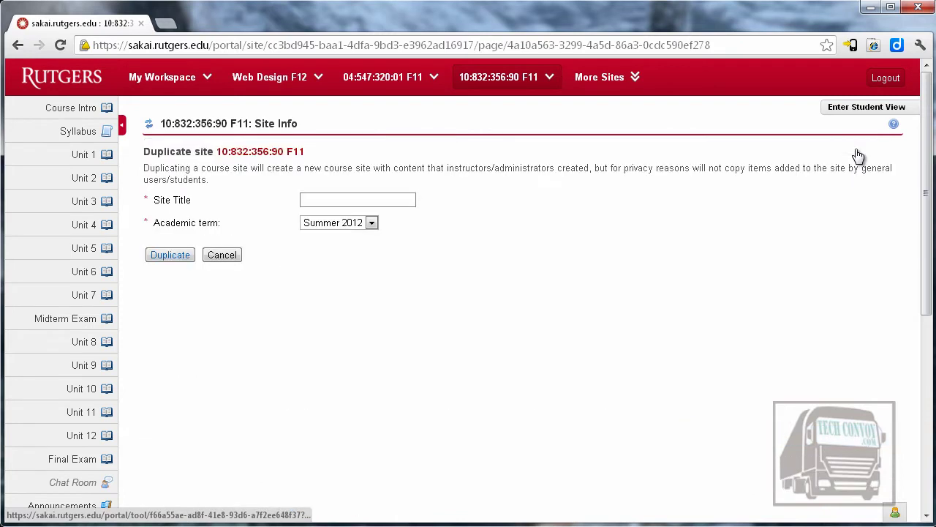
pyautogui.click(365, 200)
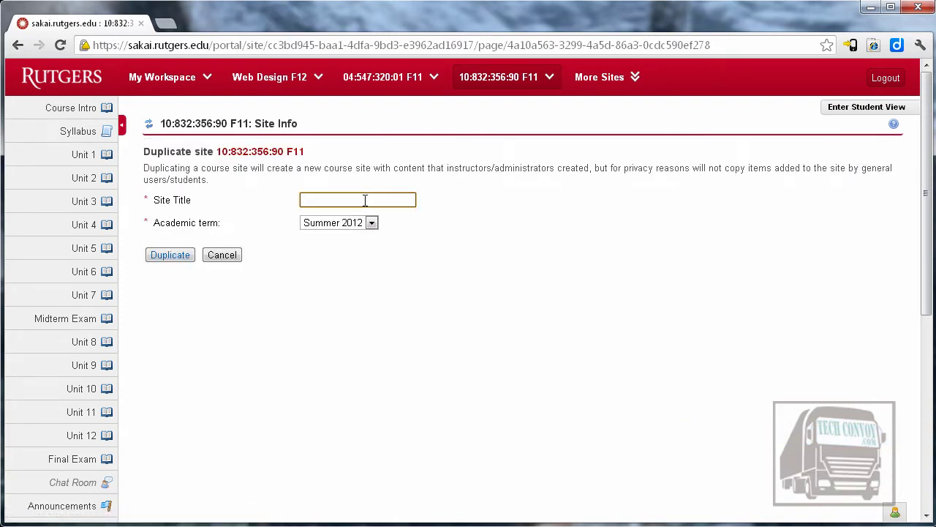
pyautogui.write('F12 Sample Online')
pyautogui.click(372, 223)
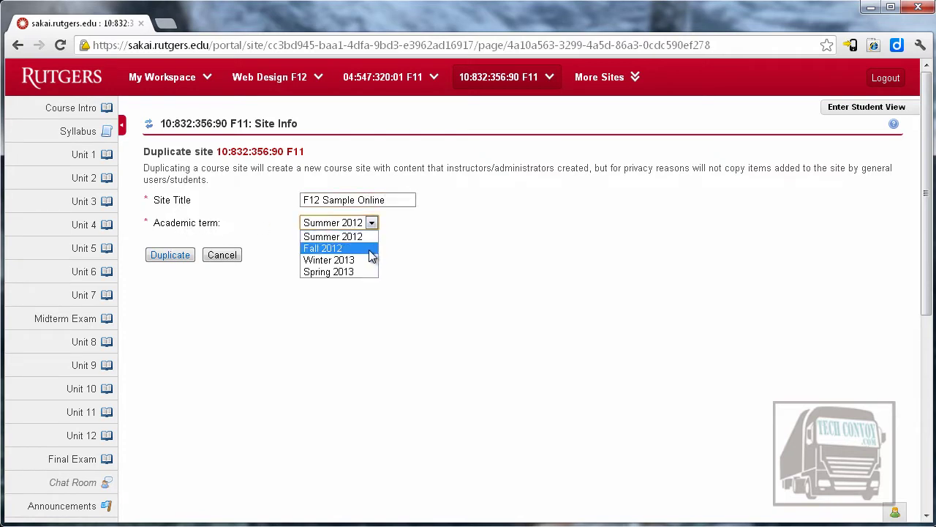
pyautogui.click(366, 249)
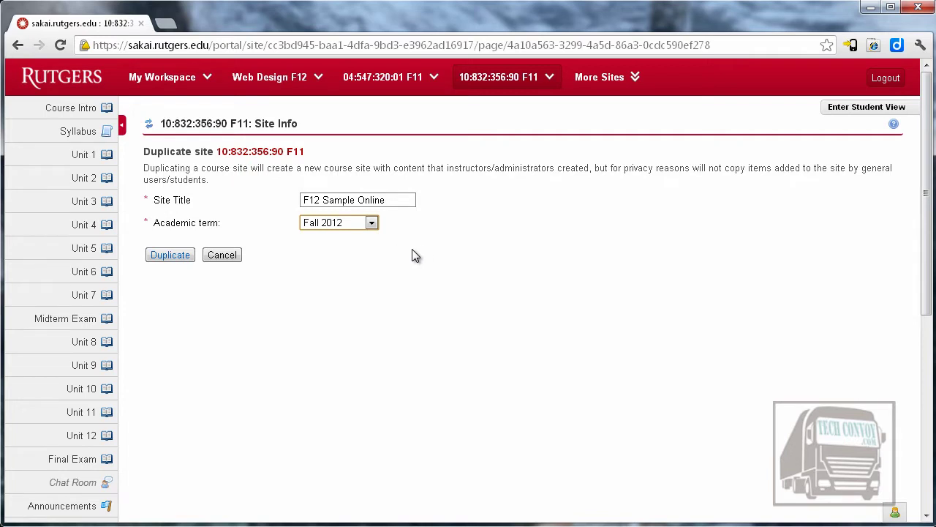
pyautogui.click(167, 256)
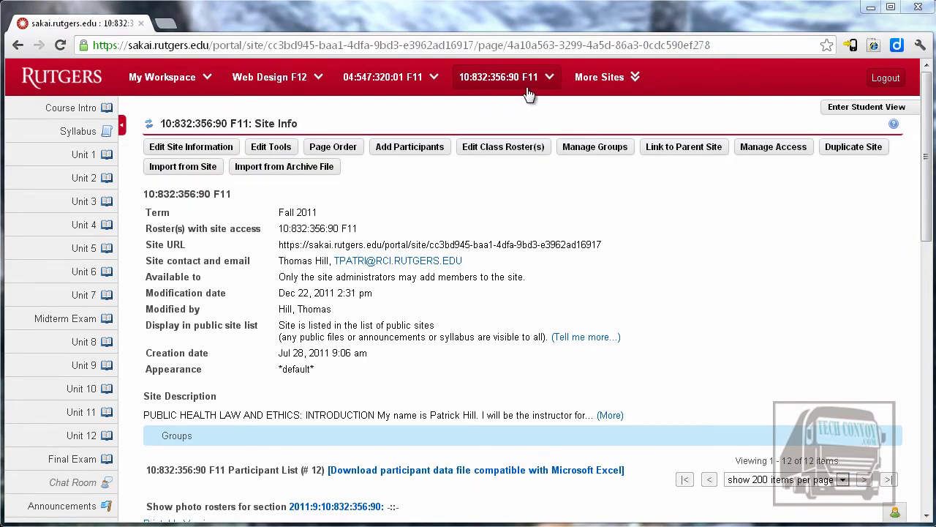
# Step: Open the F12 Sample Online site from the Fall 2012 group of the full site list
pyautogui.click(613, 82)
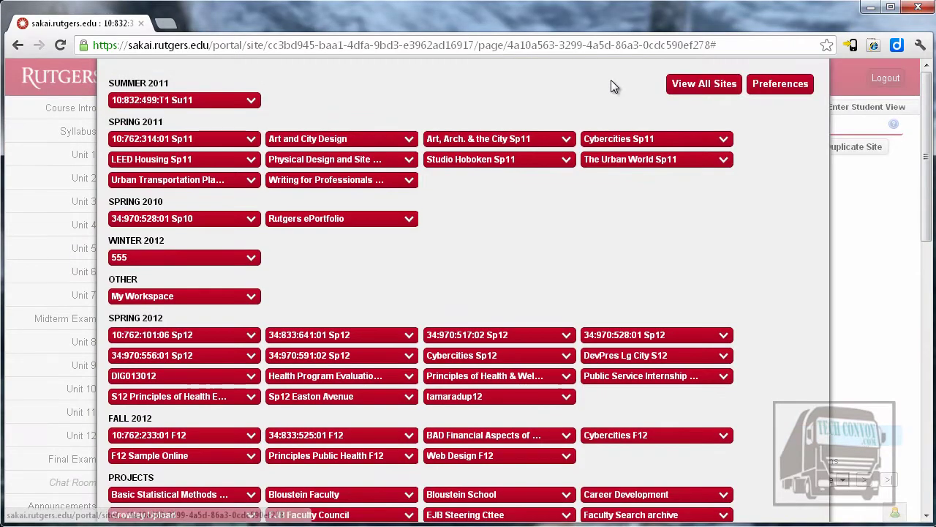
pyautogui.moveTo(921, 243); pyautogui.dragTo(925, 280)
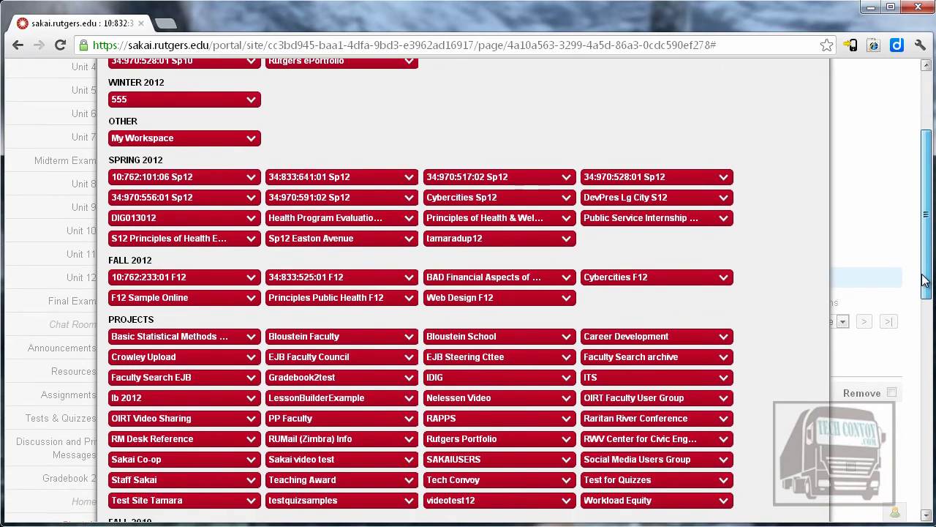
pyautogui.click(134, 302)
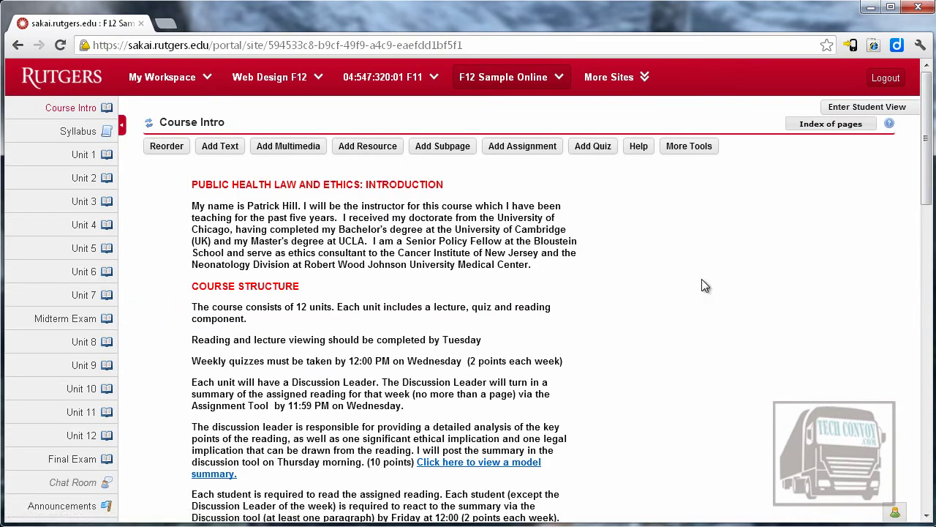
# Step: Check the duplicated site's Syllabus and its Unit 1 page, down to the quiz and discussion links
pyautogui.click(79, 139)
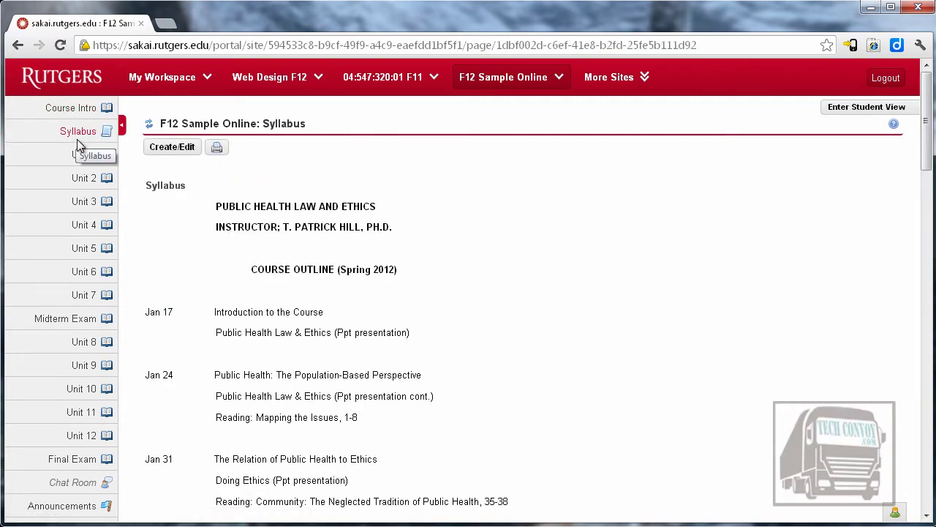
pyautogui.click(82, 156)
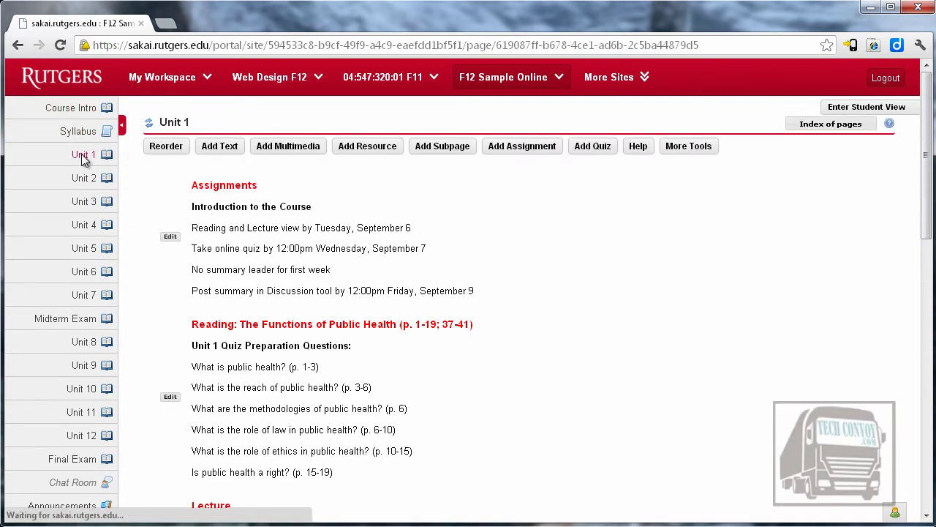
pyautogui.scroll(-2, 590, 332)
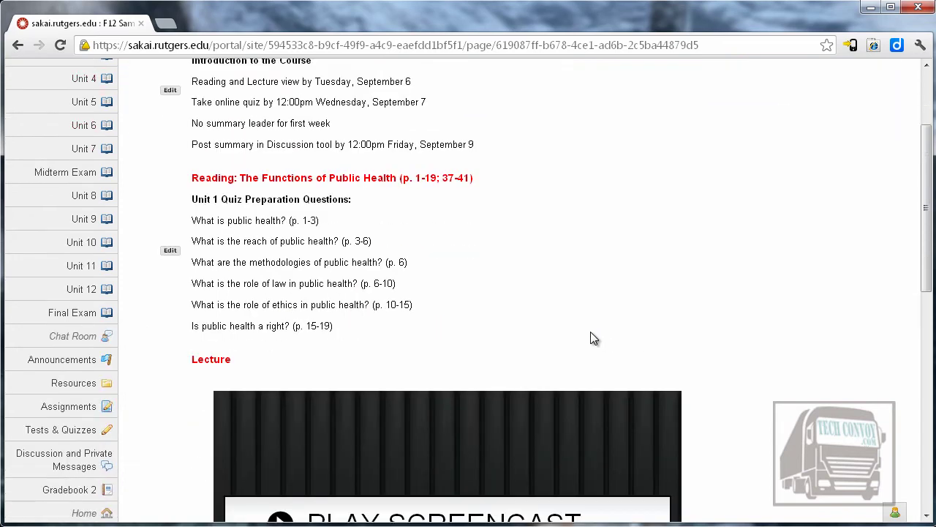
pyautogui.scroll(-2, 590, 332)
pyautogui.scroll(-5, 593, 339)
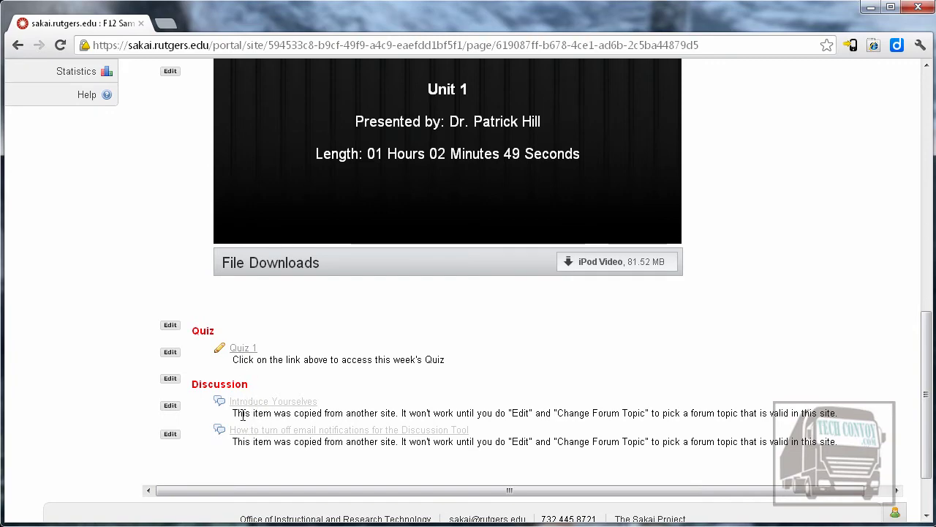
pyautogui.scroll(4, 379, 378)
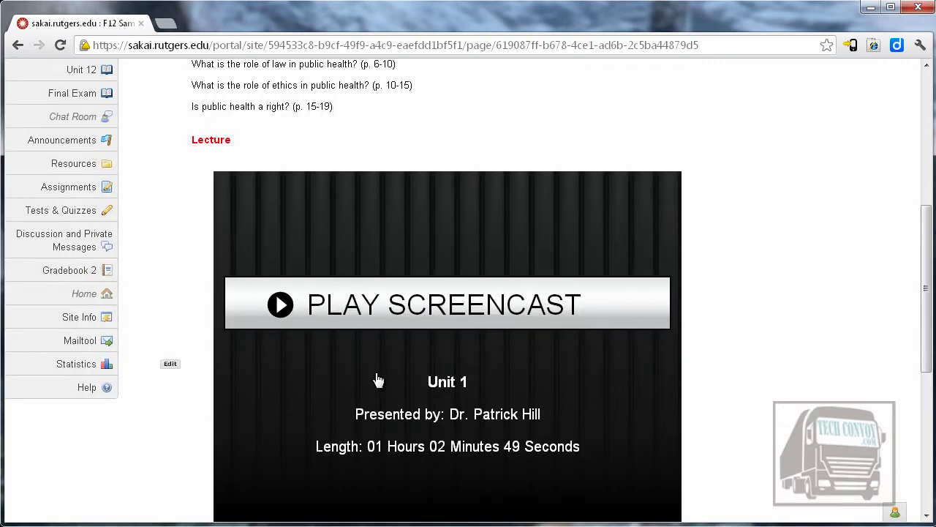
# Step: Inspect the published copies of the assessments in Tests & Quizzes, and return to the working copies
pyautogui.click(71, 218)
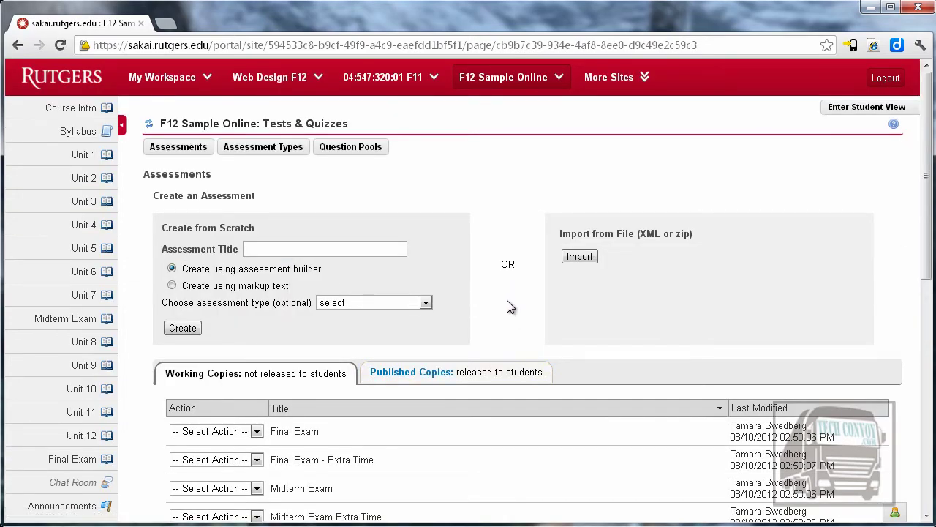
pyautogui.scroll(-2, 510, 306)
pyautogui.click(404, 229)
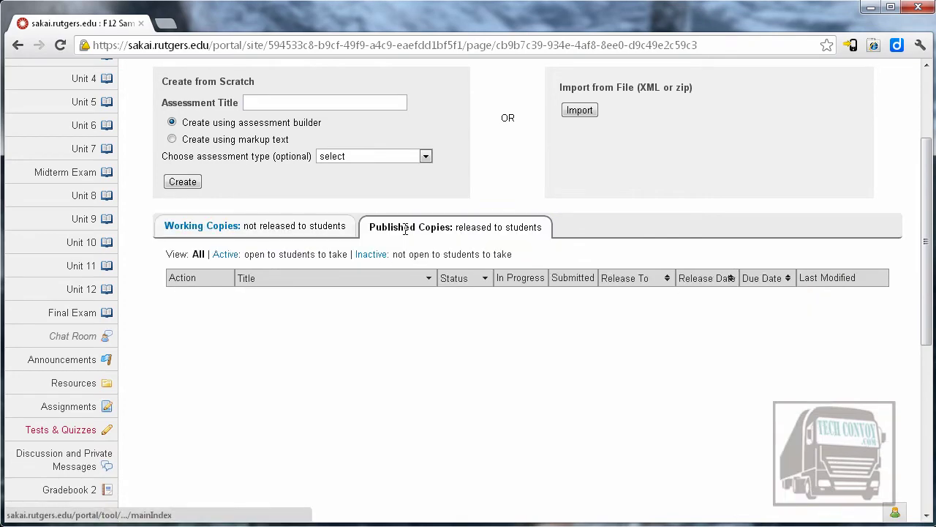
pyautogui.click(297, 230)
# Step: Examine the Final Exam working copy's settings with all sections expanded, including delivery dates, and return to the assessment list
pyautogui.click(256, 286)
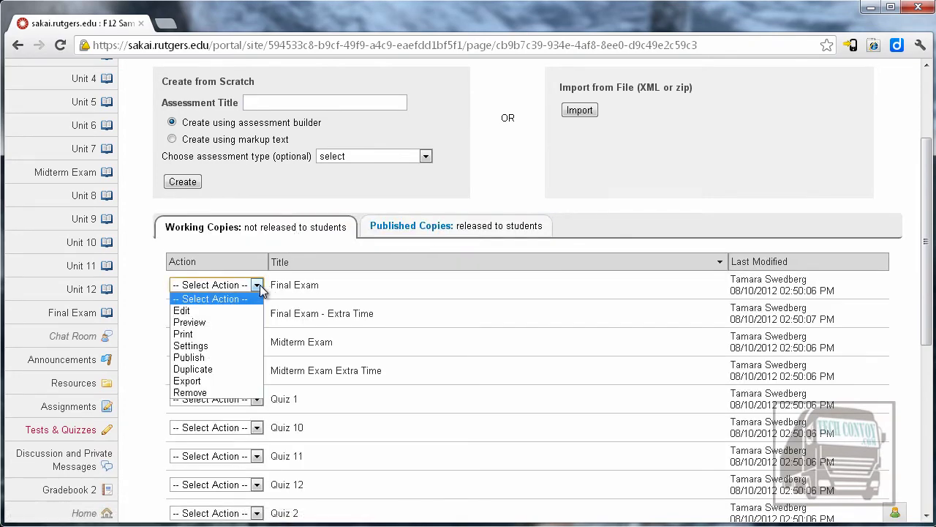
pyautogui.click(190, 345)
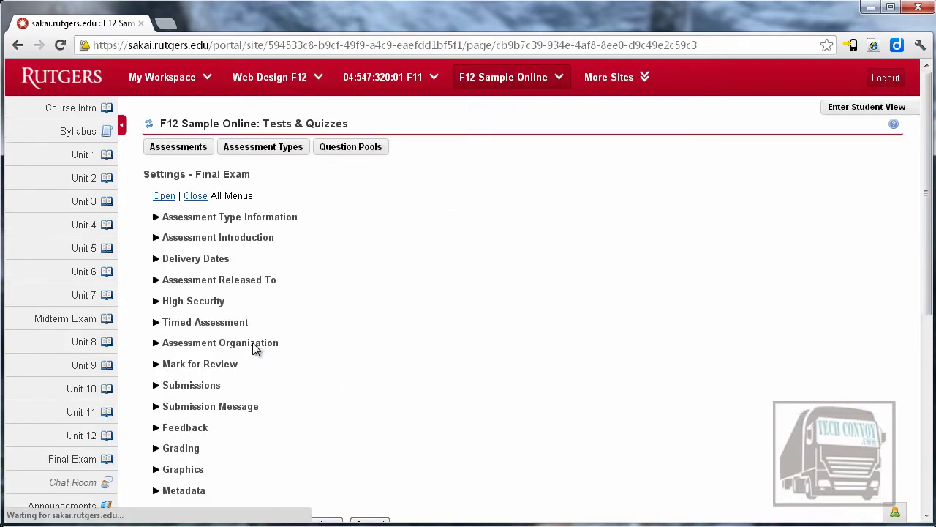
pyautogui.click(164, 195)
pyautogui.scroll(-1, 168, 202)
pyautogui.scroll(-5, 525, 351)
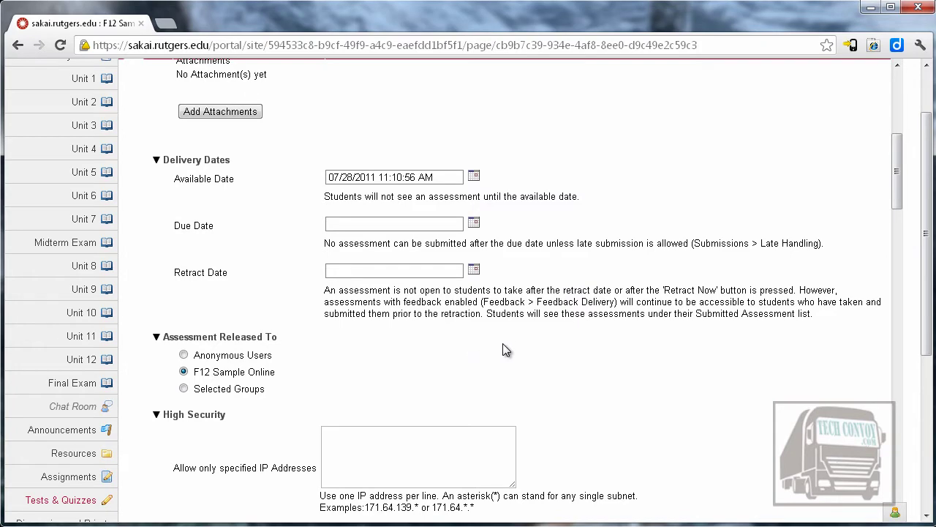
pyautogui.scroll(6, 512, 338)
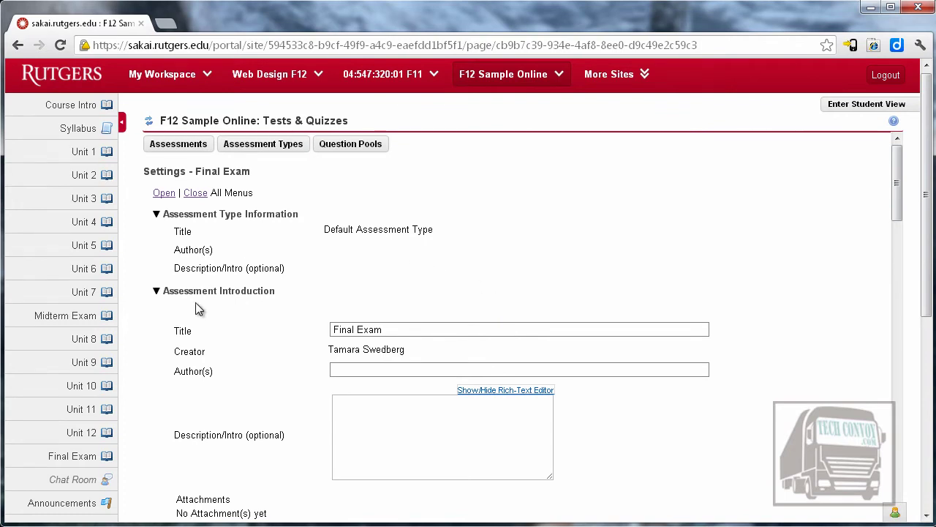
pyautogui.scroll(-1, 203, 402)
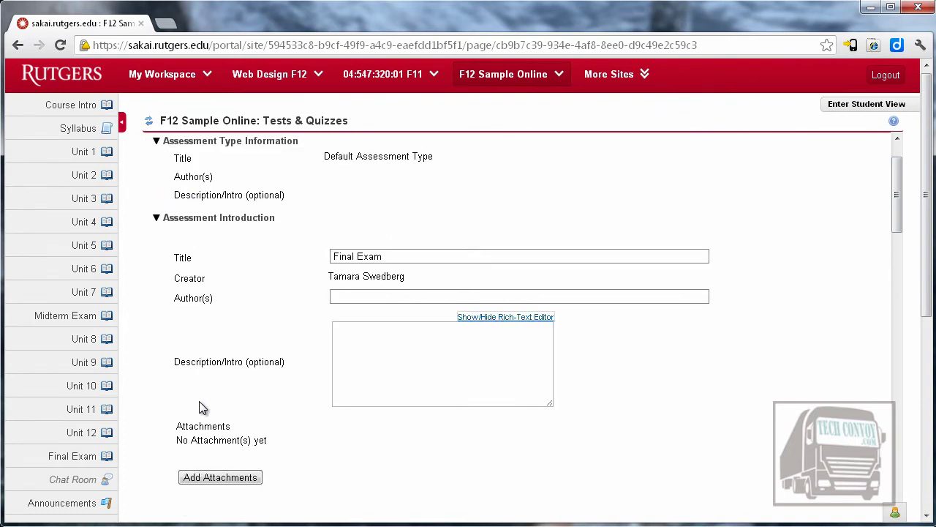
pyautogui.scroll(-1, 203, 408)
pyautogui.click(148, 121)
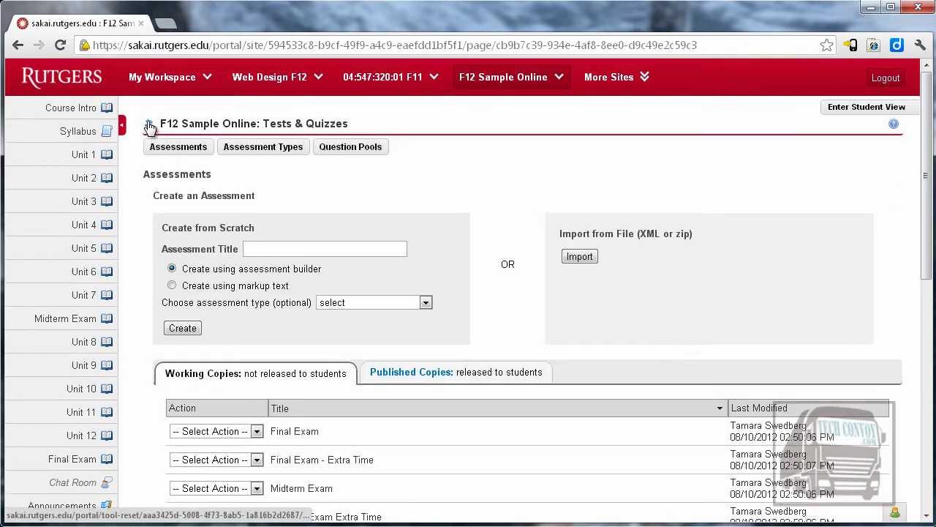
# Step: Open the Discussion Leader Summary assignment for editing, review its open, due and accept-until dates, and return to the assignment list
pyautogui.scroll(-3, 899, 293)
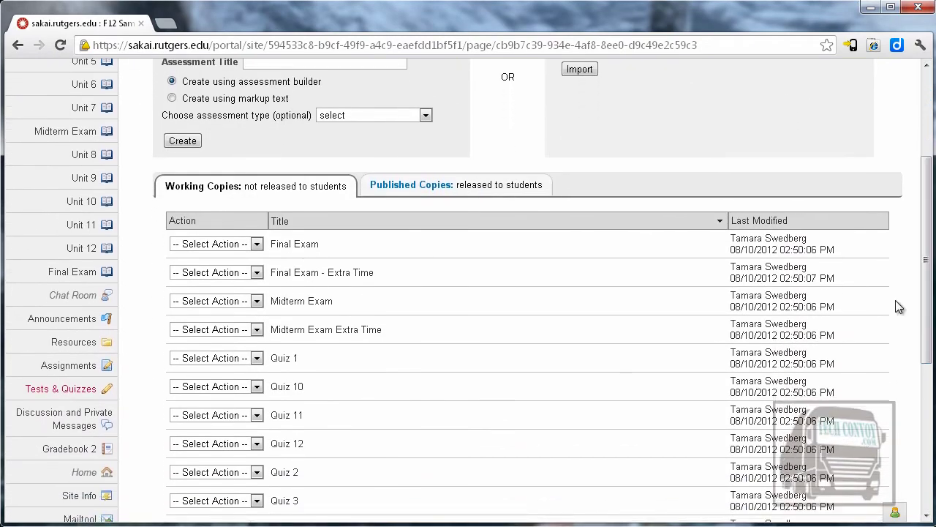
pyautogui.click(82, 368)
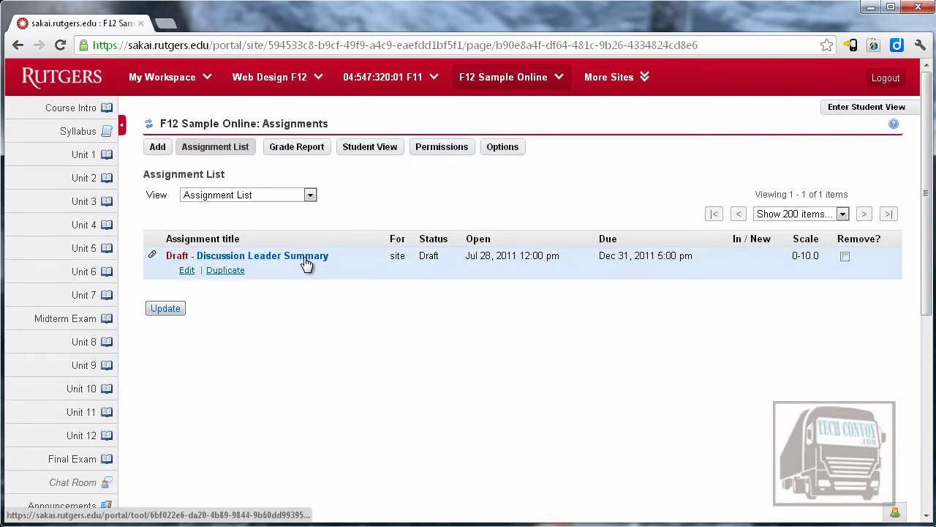
pyautogui.click(187, 271)
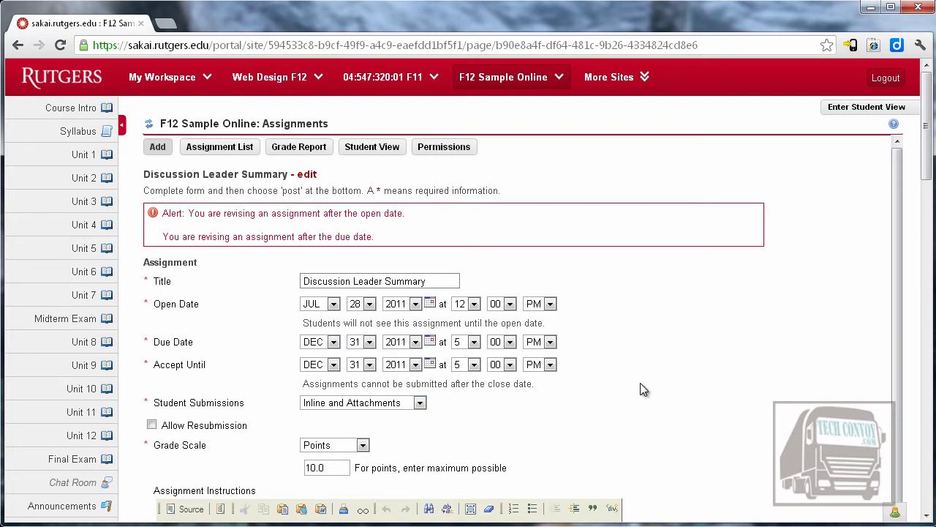
pyautogui.scroll(-1, 228, 368)
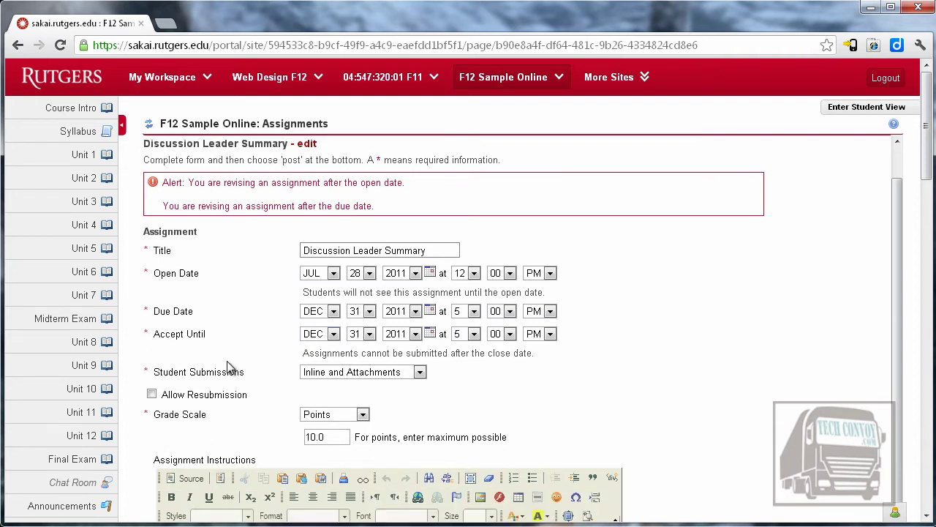
pyautogui.click(149, 124)
# Step: Open Discussion and Private Messages and look through the unit forums in the discussion list
pyautogui.scroll(-3, 167, 440)
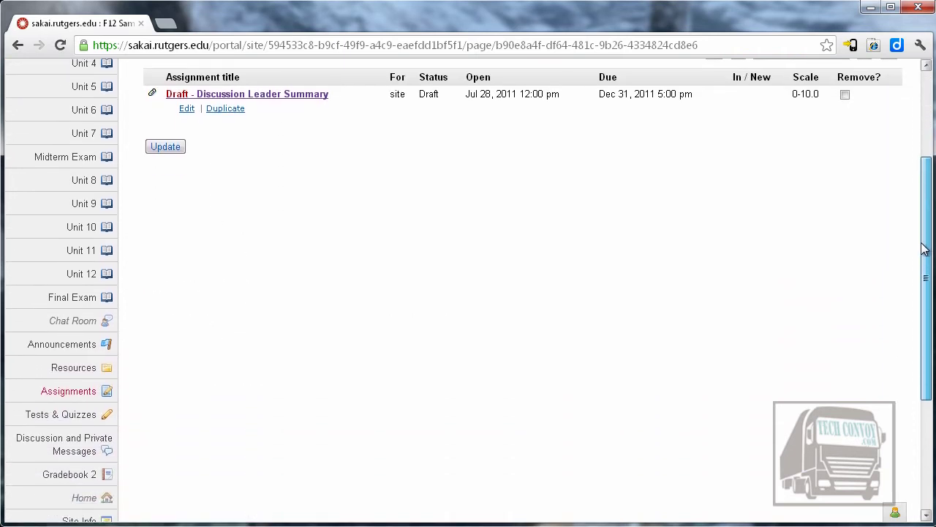
pyautogui.click(73, 434)
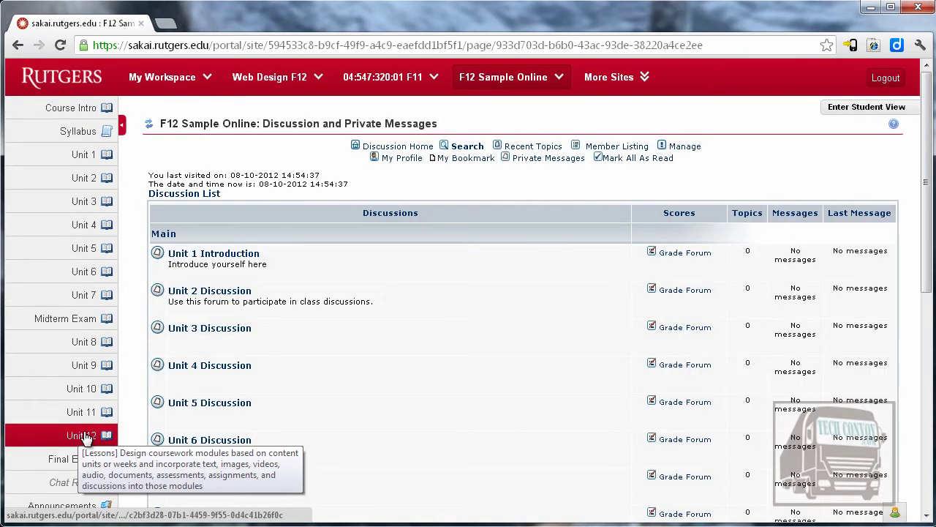
pyautogui.moveTo(926, 248); pyautogui.dragTo(926, 304)
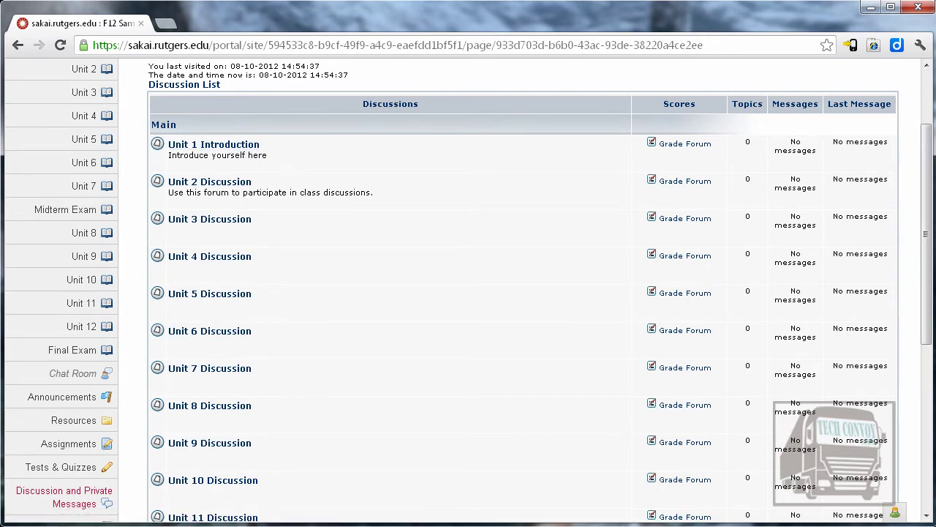
# Step: Review the remaining unit forums in the discussion list, and look through the site details and participant list in Site Info
pyautogui.moveTo(926, 310); pyautogui.dragTo(924, 235)
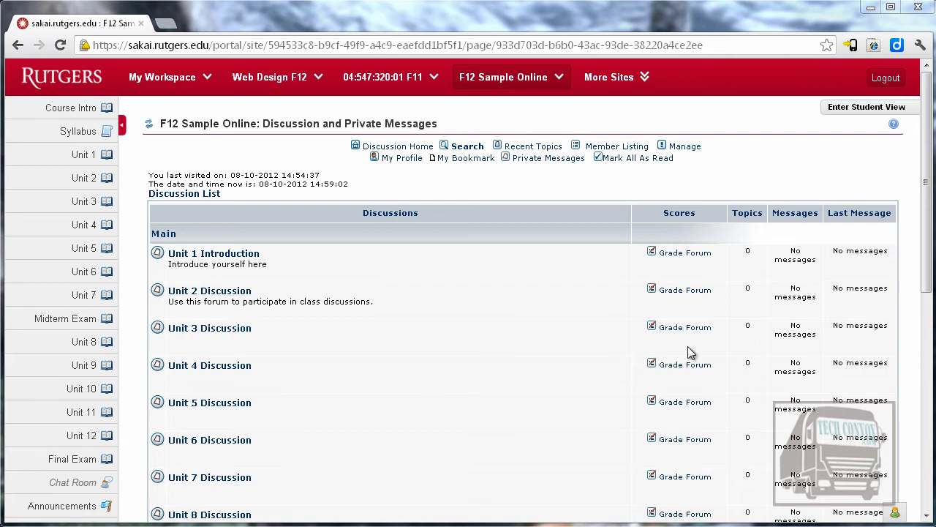
pyautogui.moveTo(929, 257); pyautogui.dragTo(933, 377)
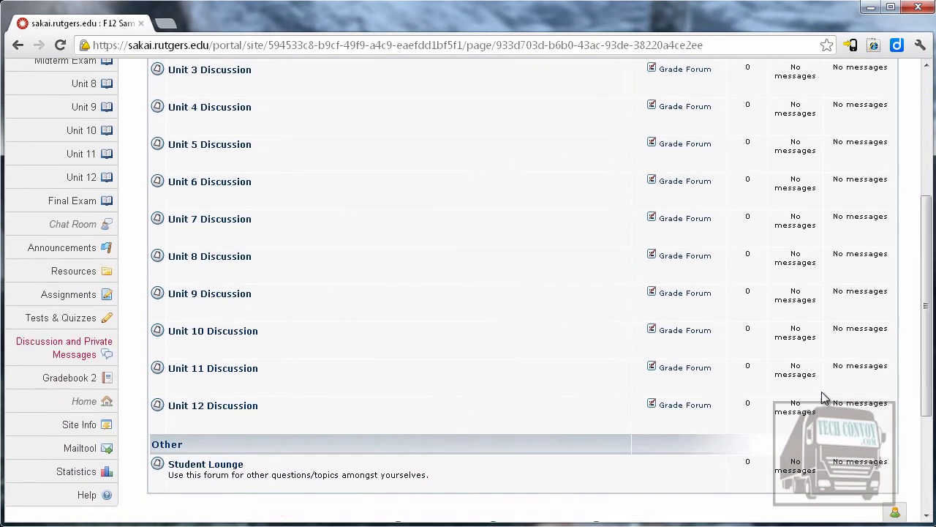
pyautogui.click(79, 431)
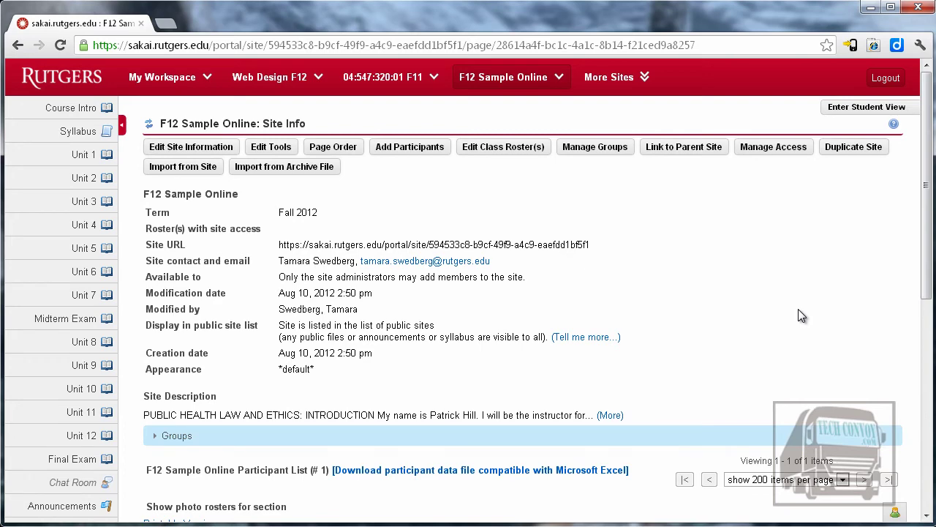
pyautogui.scroll(-1, 798, 315)
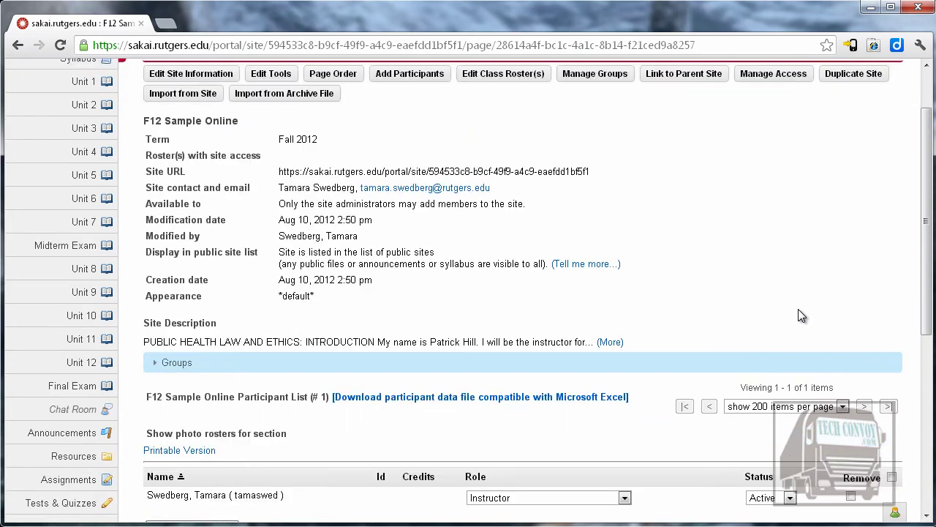
pyautogui.scroll(-2, 802, 316)
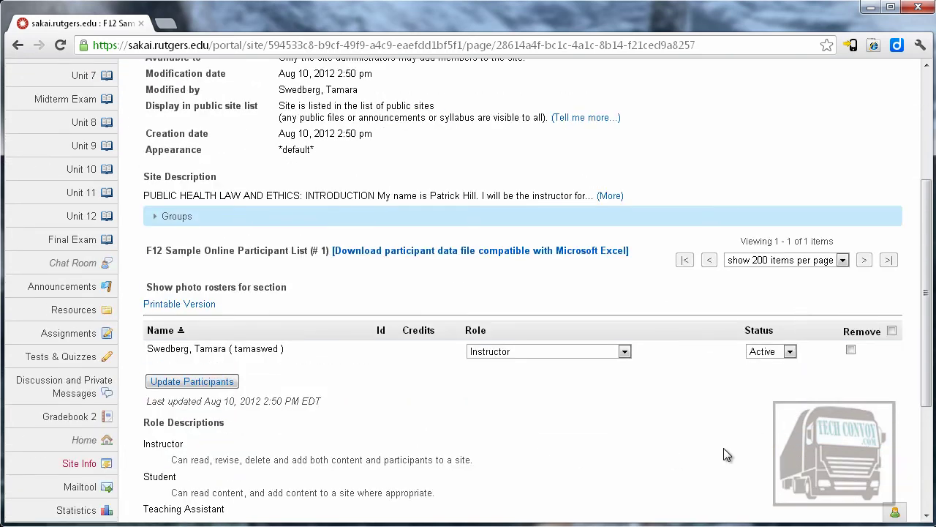
pyautogui.scroll(3, 723, 448)
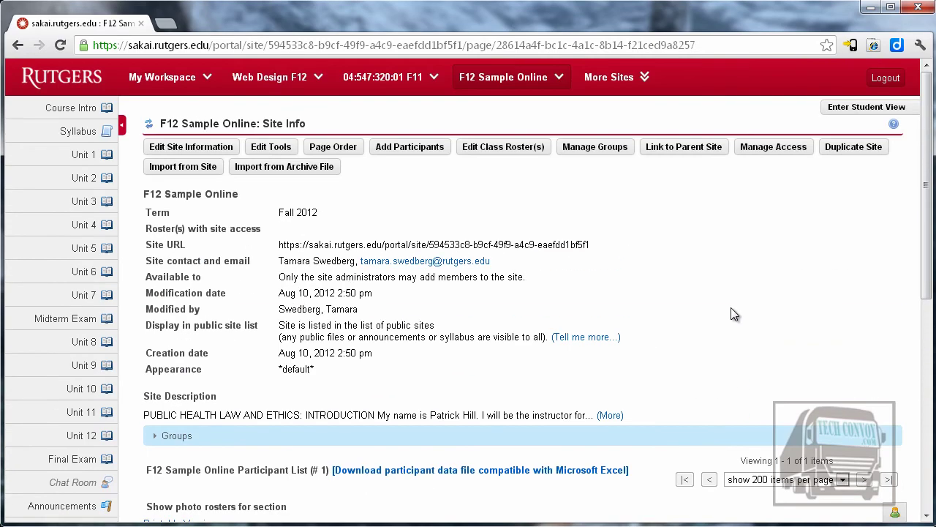
# Step: Examine how to add the 10:762:101:04 F12 class roster, including the authorizer fields, and cancel back to the Site Info overview
pyautogui.click(505, 149)
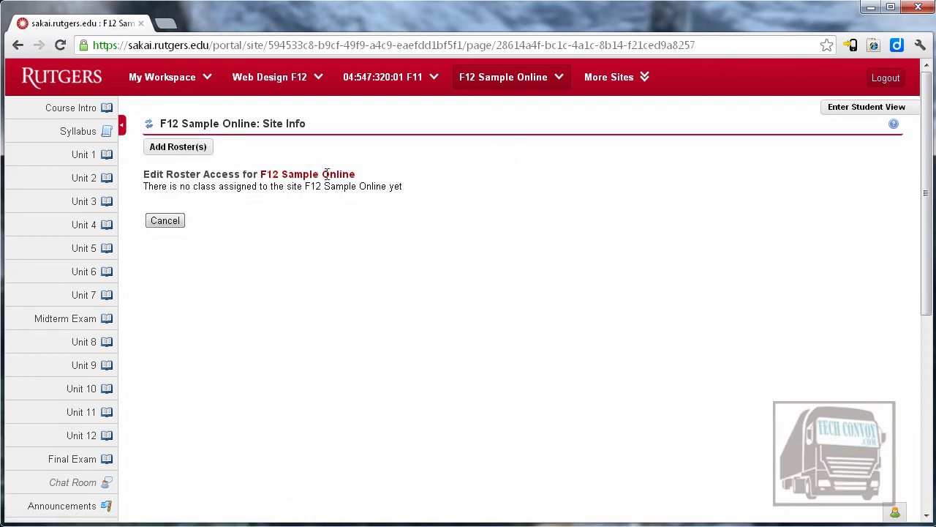
pyautogui.click(189, 147)
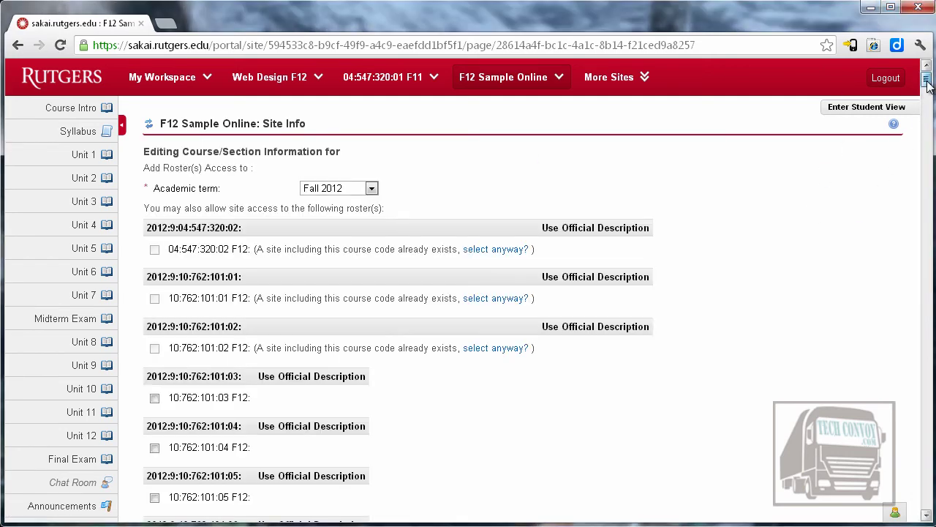
pyautogui.moveTo(926, 82); pyautogui.dragTo(927, 91)
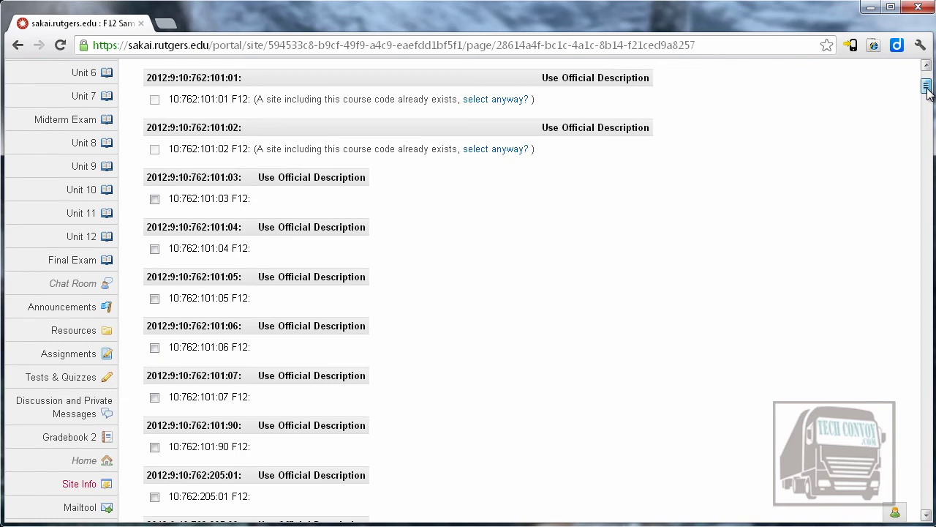
pyautogui.click(154, 249)
pyautogui.moveTo(927, 88); pyautogui.dragTo(927, 504)
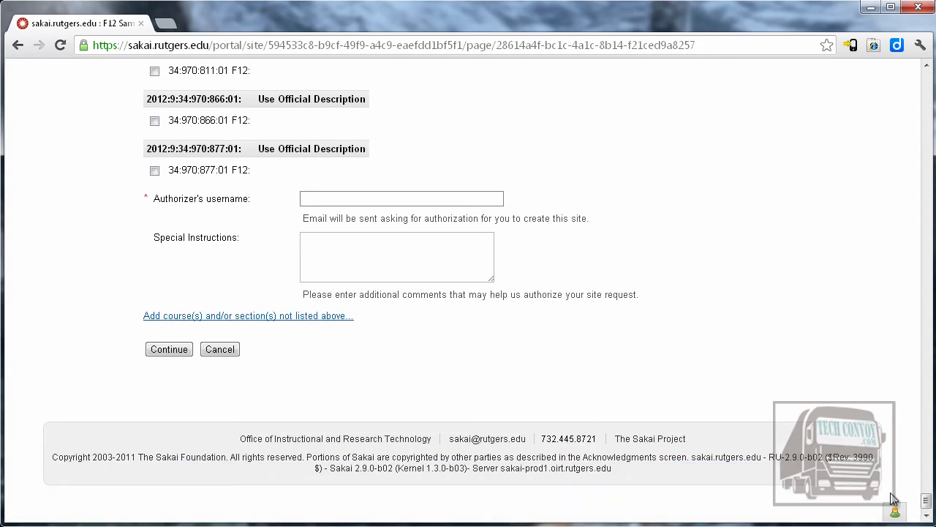
pyautogui.click(228, 352)
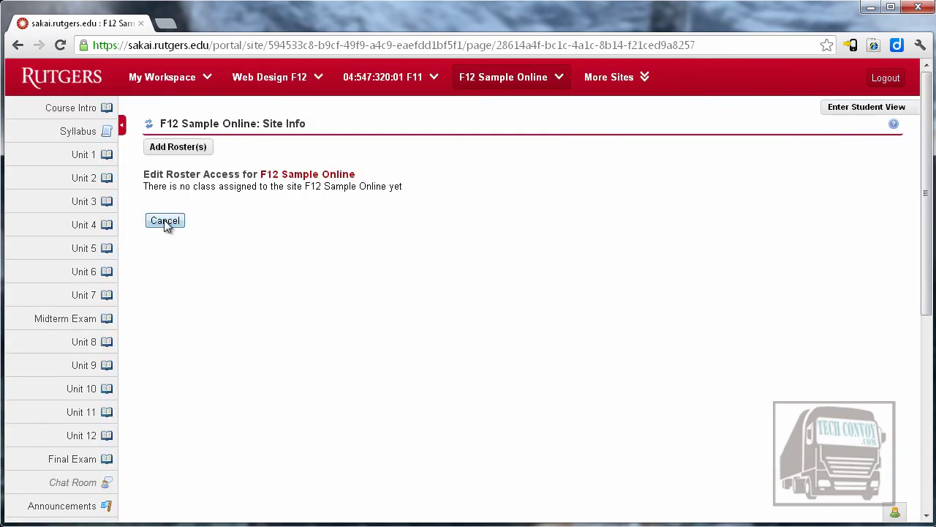
pyautogui.click(167, 222)
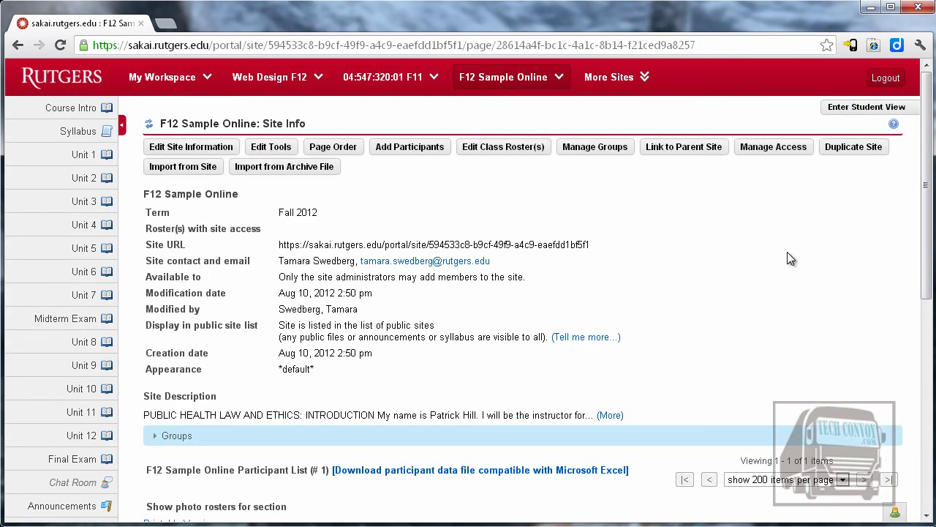
pyautogui.moveTo(927, 287); pyautogui.dragTo(927, 371)
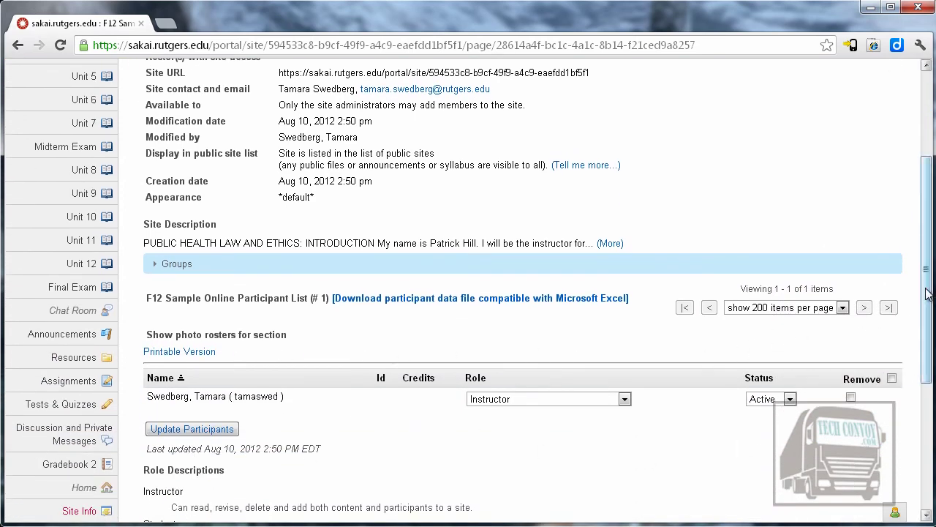
pyautogui.moveTo(927, 292); pyautogui.dragTo(927, 196)
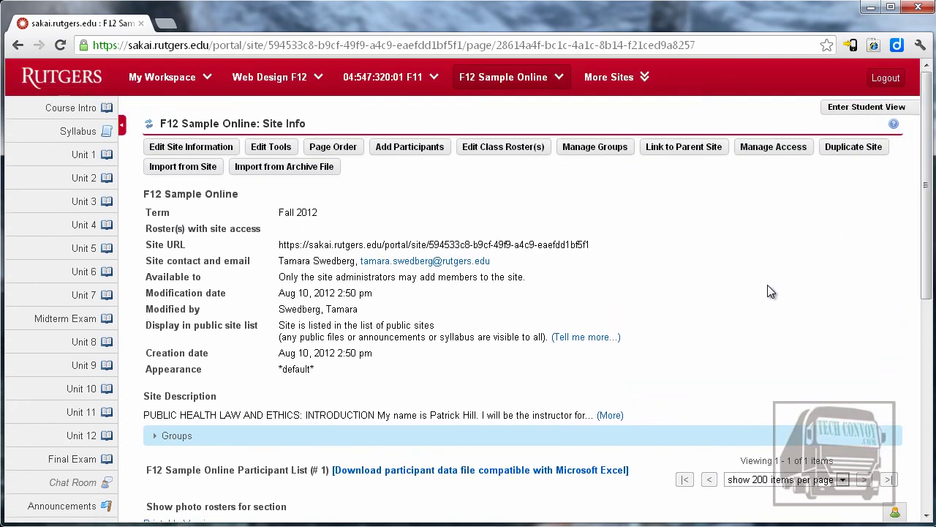